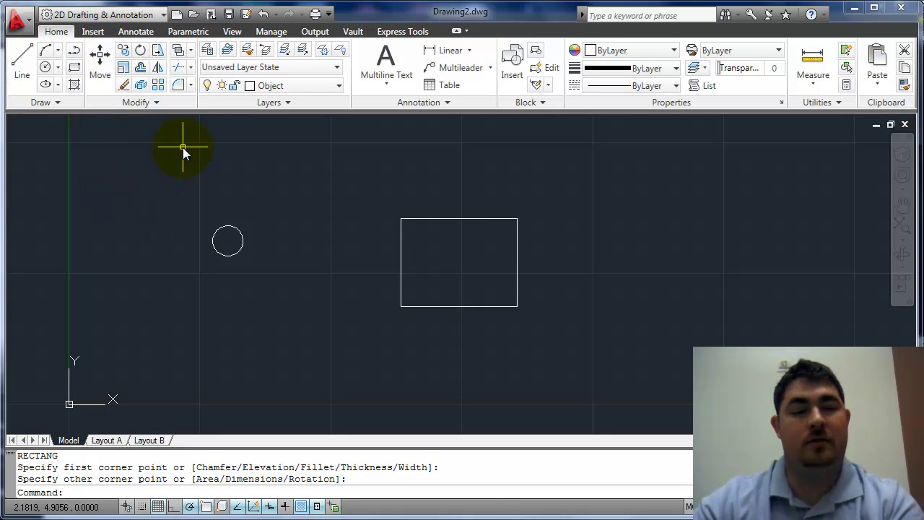
# Move the circle from its centre point onto the rectangle's top-left corner using MOVE.
pyautogui.click(101, 65)
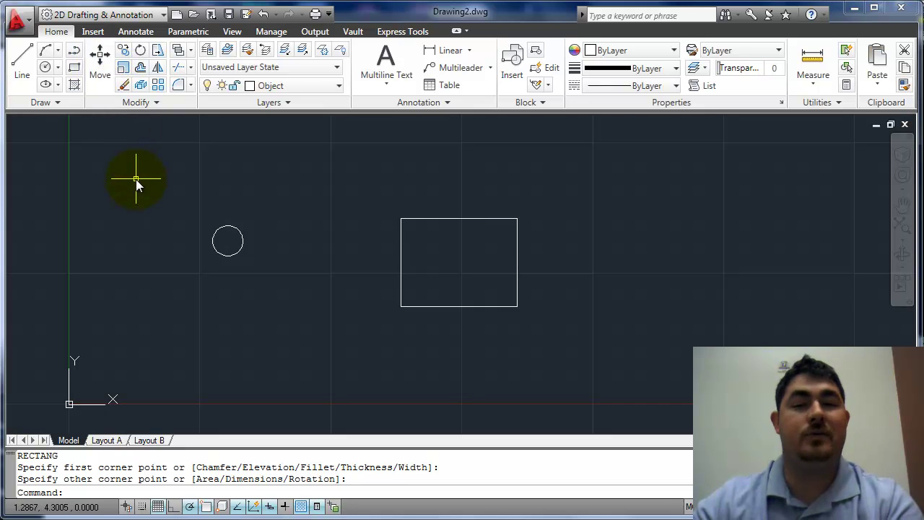
pyautogui.write('m')
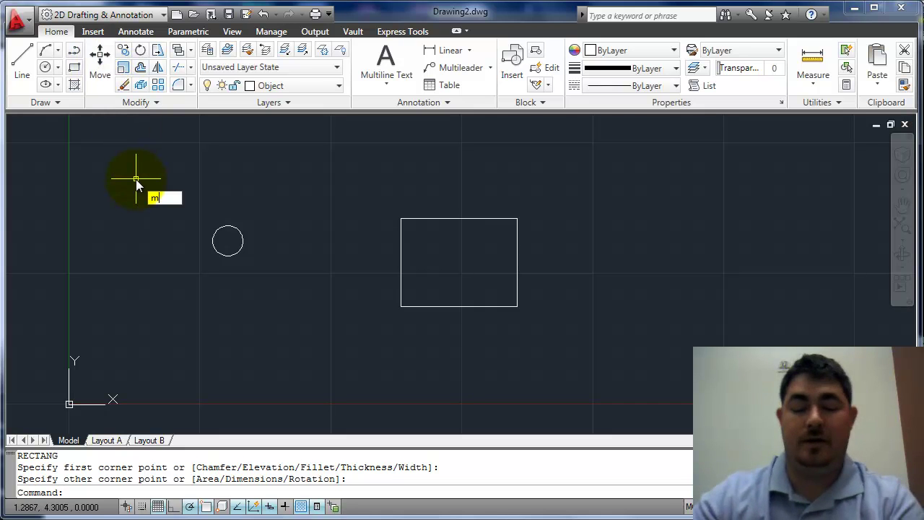
pyautogui.press('Return')
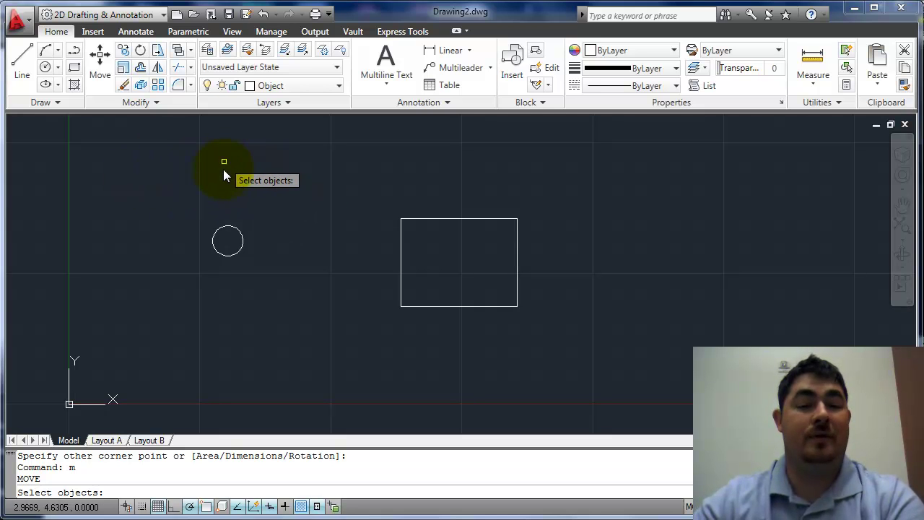
pyautogui.click(232, 228)
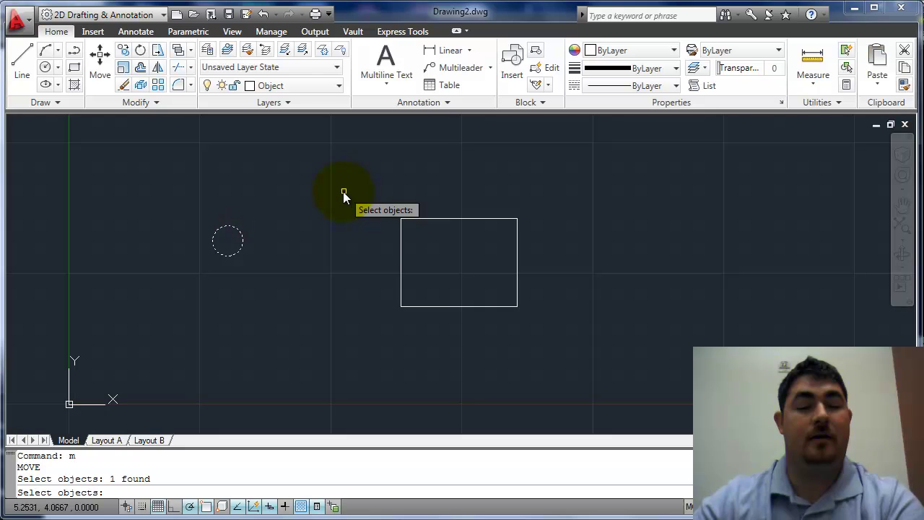
pyautogui.press('Return')
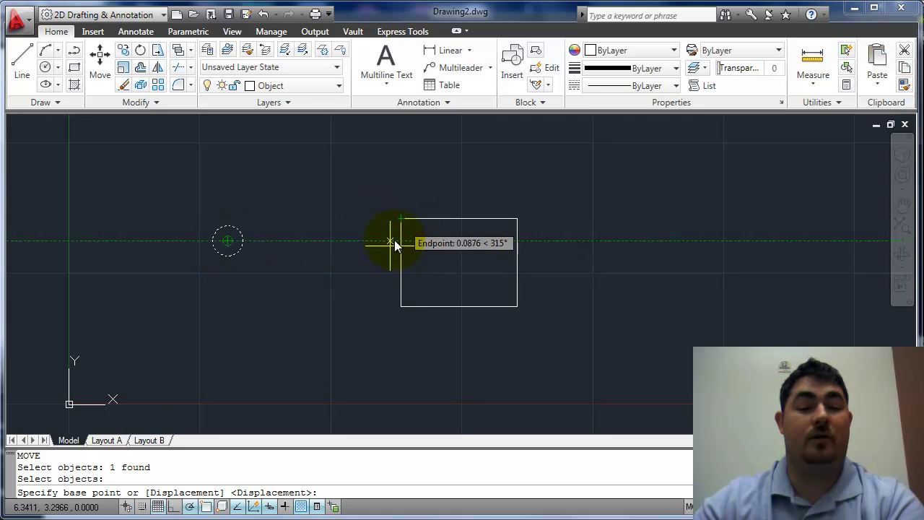
pyautogui.click(229, 242)
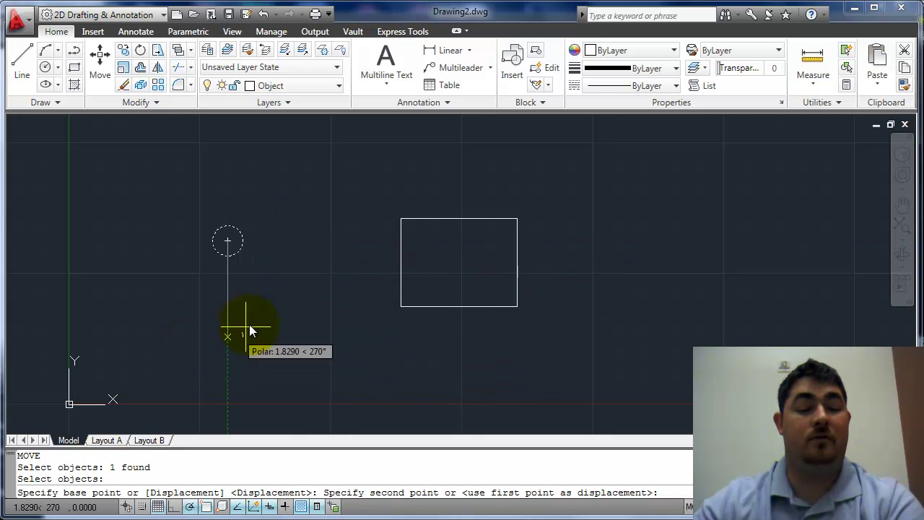
pyautogui.click(401, 219)
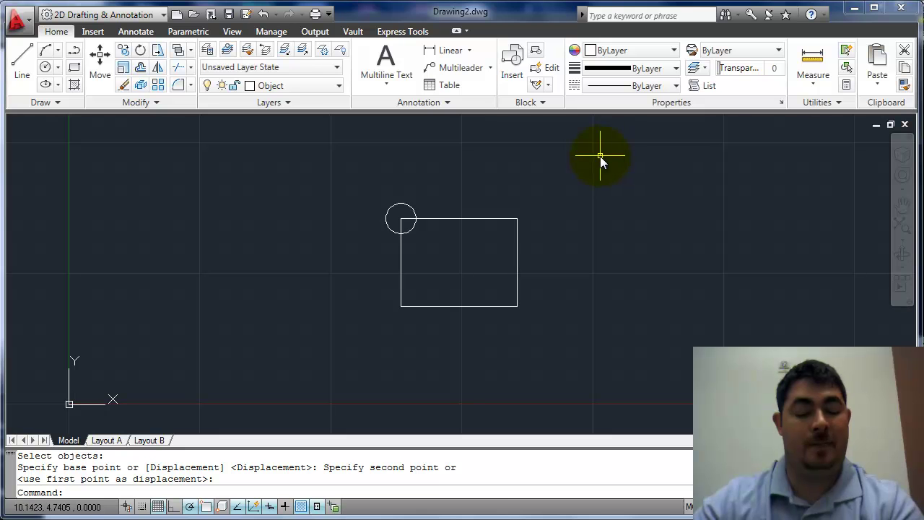
# Move the circle from its top quadrant to the midpoint of the rectangle's bottom edge.
pyautogui.click(99, 58)
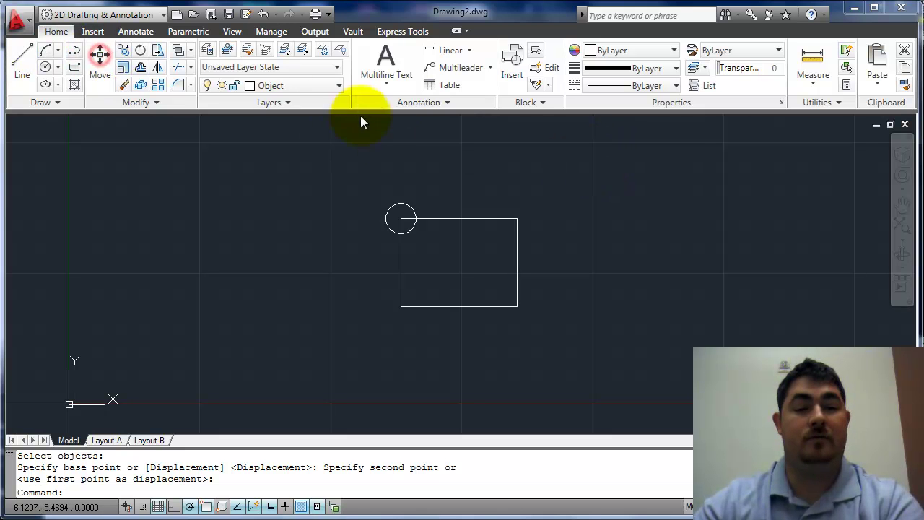
pyautogui.click(404, 206)
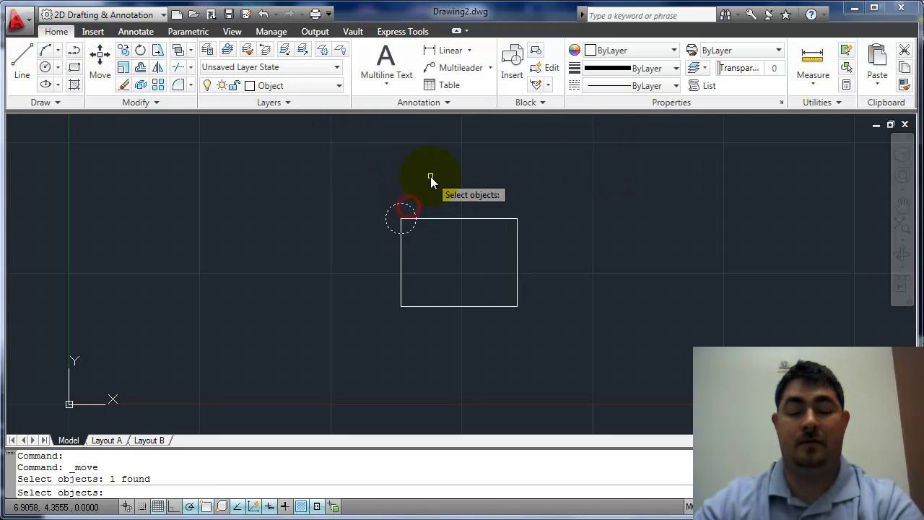
pyautogui.press('Return')
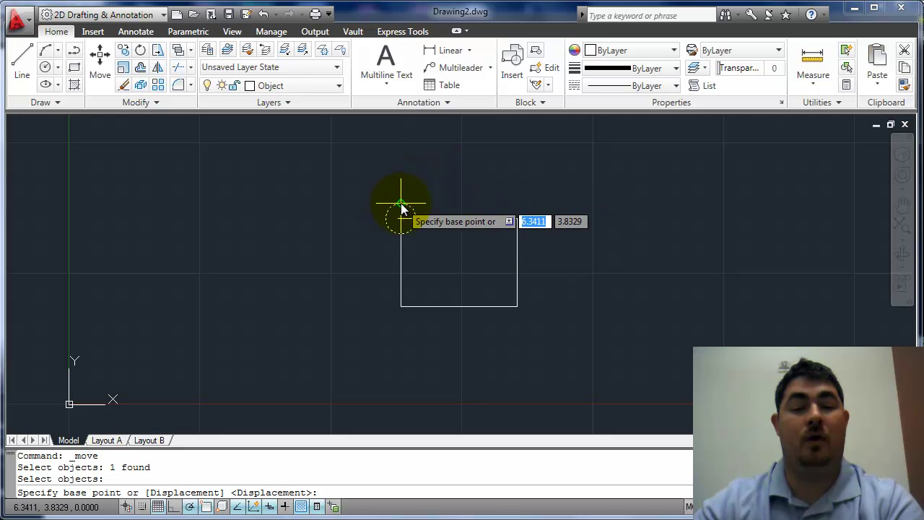
pyautogui.click(401, 204)
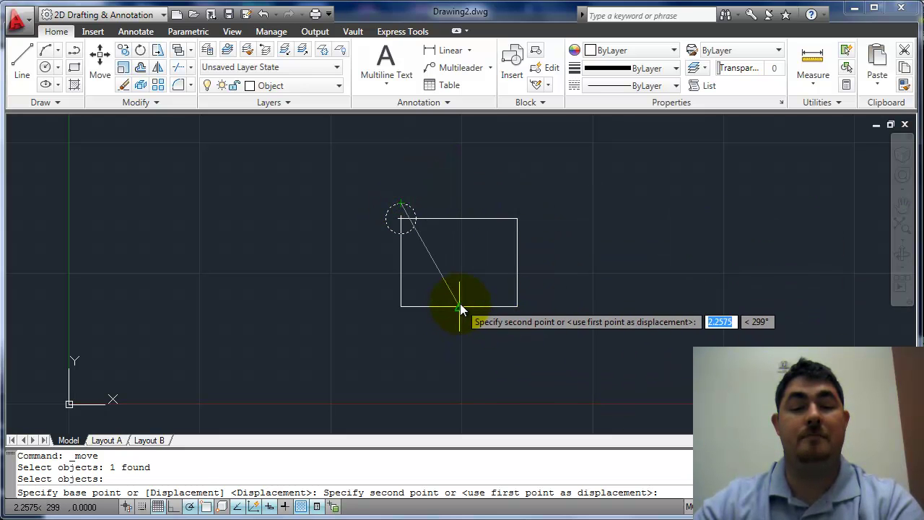
pyautogui.click(460, 306)
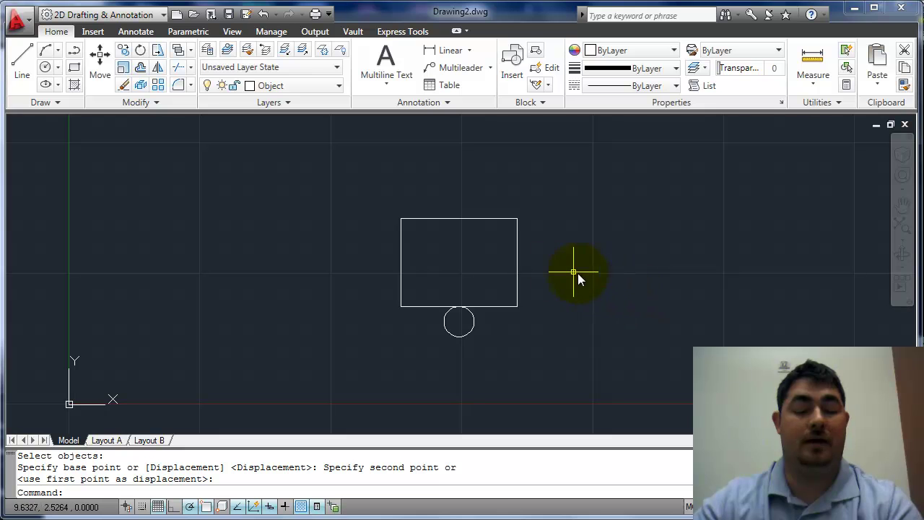
# Crossing-select the rectangle and circle and move them 3 units to the right.
pyautogui.click(553, 231)
pyautogui.click(376, 341)
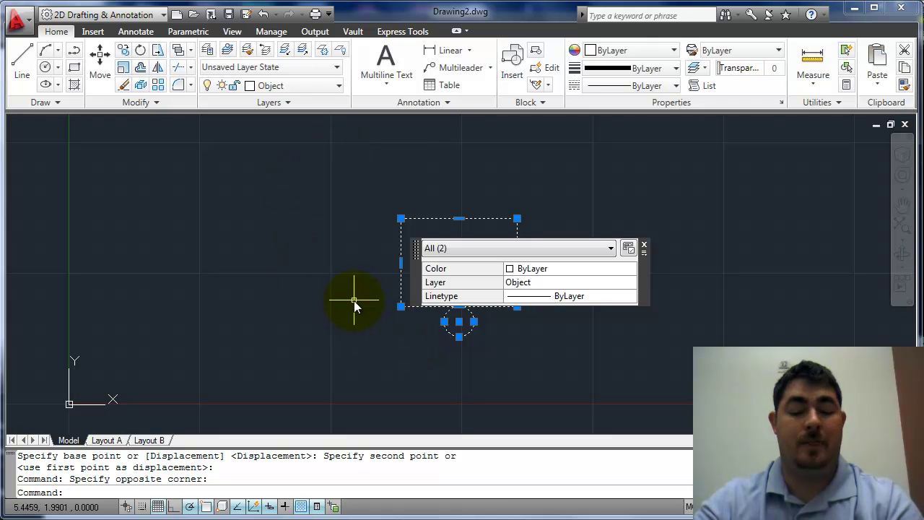
pyautogui.press('Return')
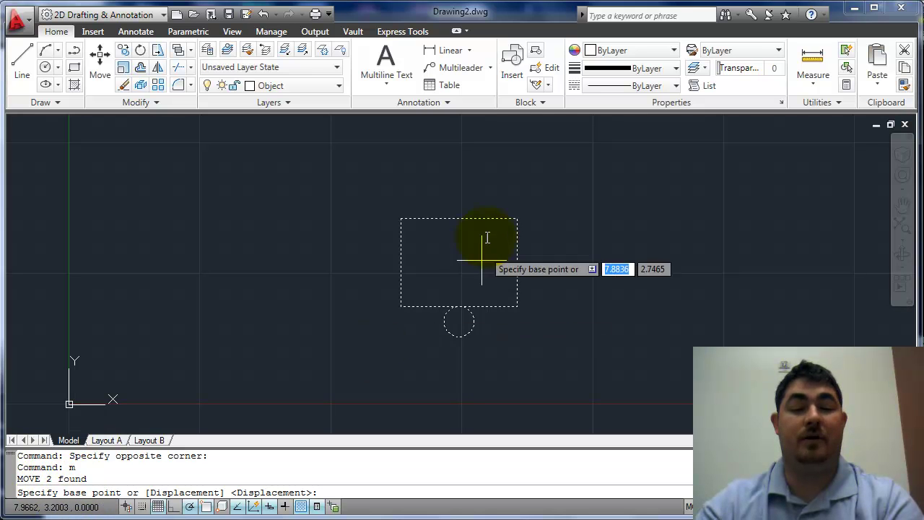
pyautogui.click(455, 173)
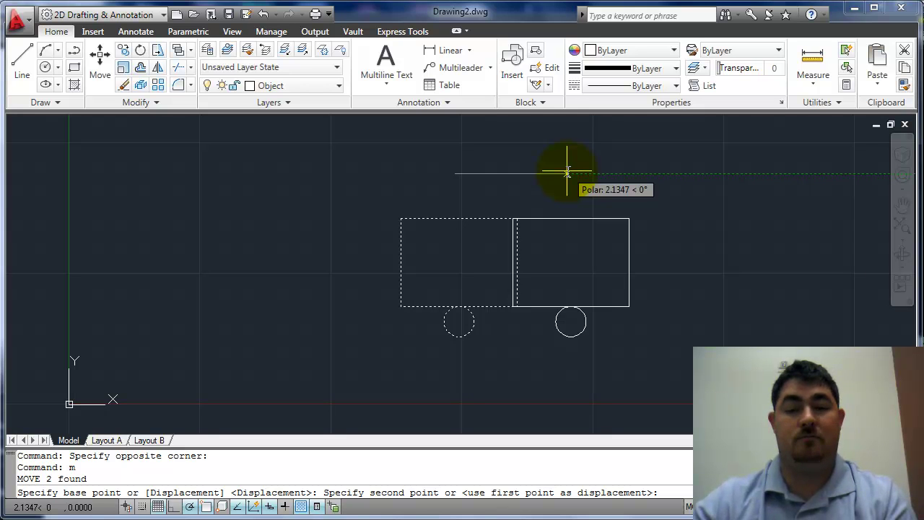
pyautogui.write('3')
pyautogui.press('Return')
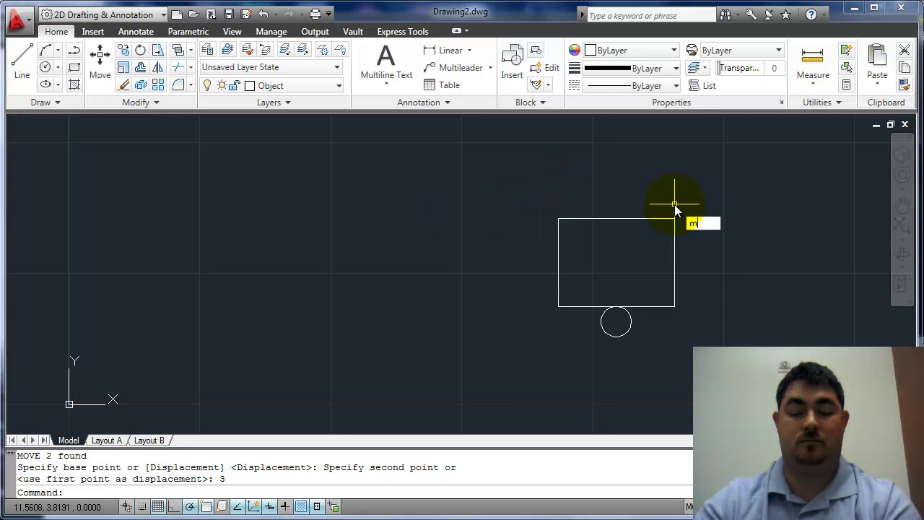
# Move the rectangle and circle by the relative displacement @-4,-1.
pyautogui.write('m')
pyautogui.press('Return')
pyautogui.click(697, 184)
pyautogui.click(555, 329)
pyautogui.press('Return')
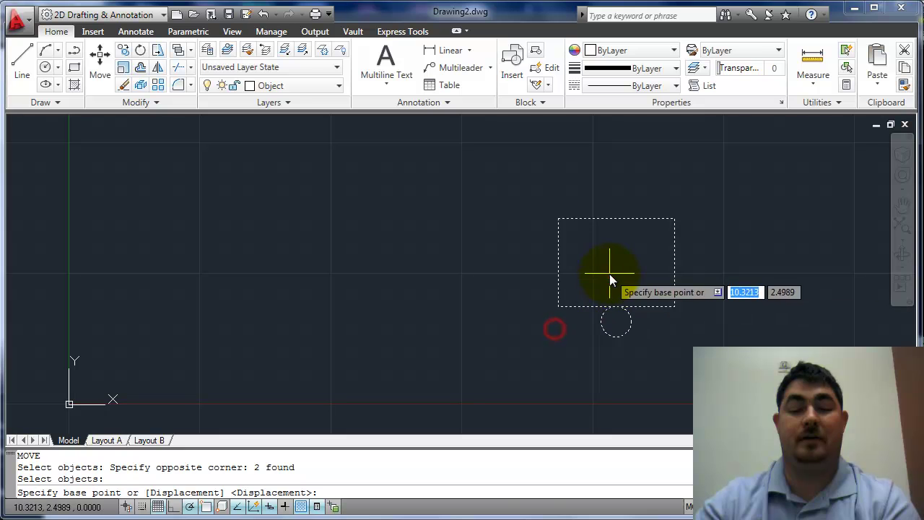
pyautogui.click(610, 273)
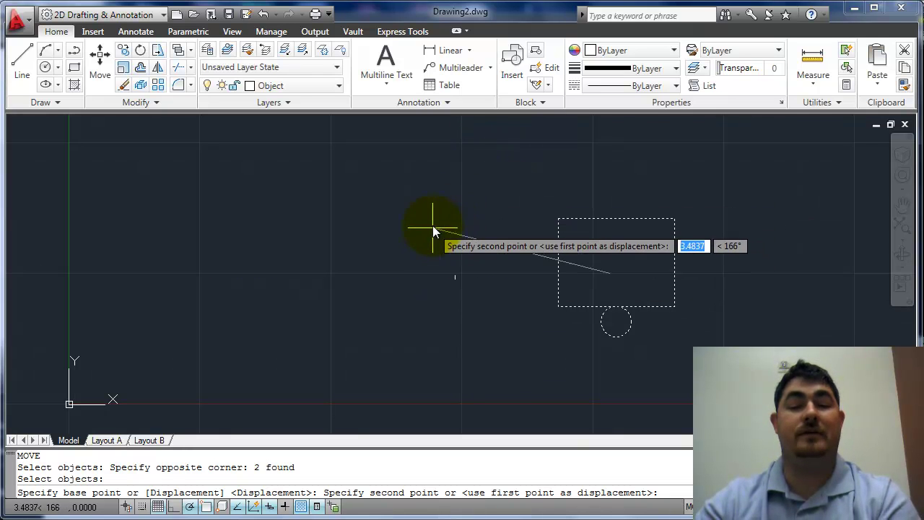
pyautogui.write('@')
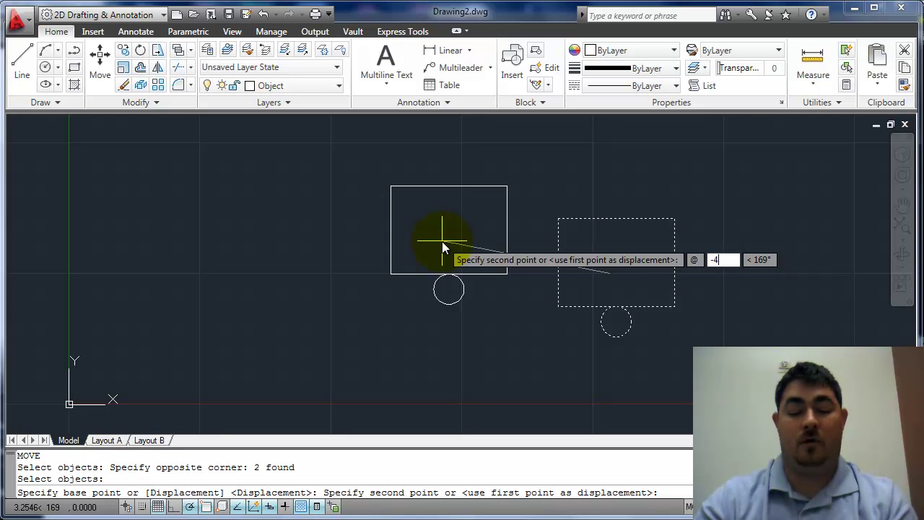
pyautogui.write('-4')
pyautogui.press('Tab')
pyautogui.write('-1')
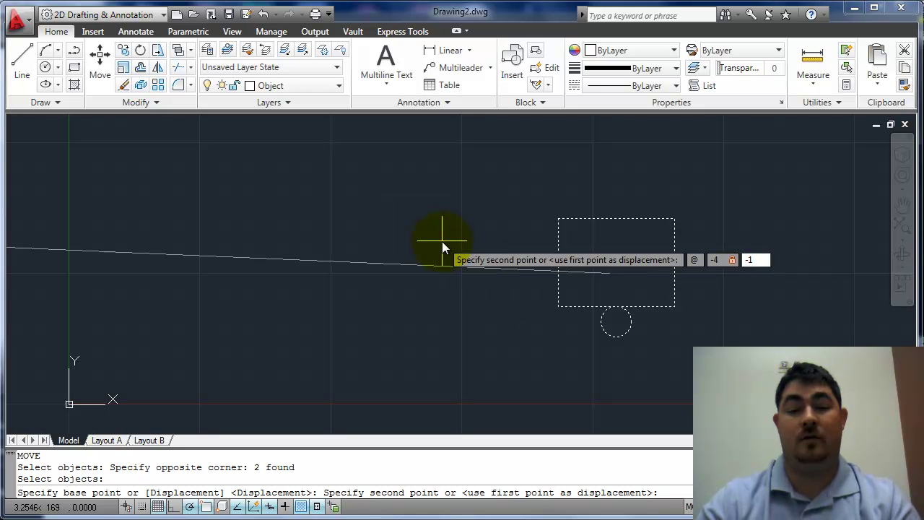
pyautogui.press('Return')
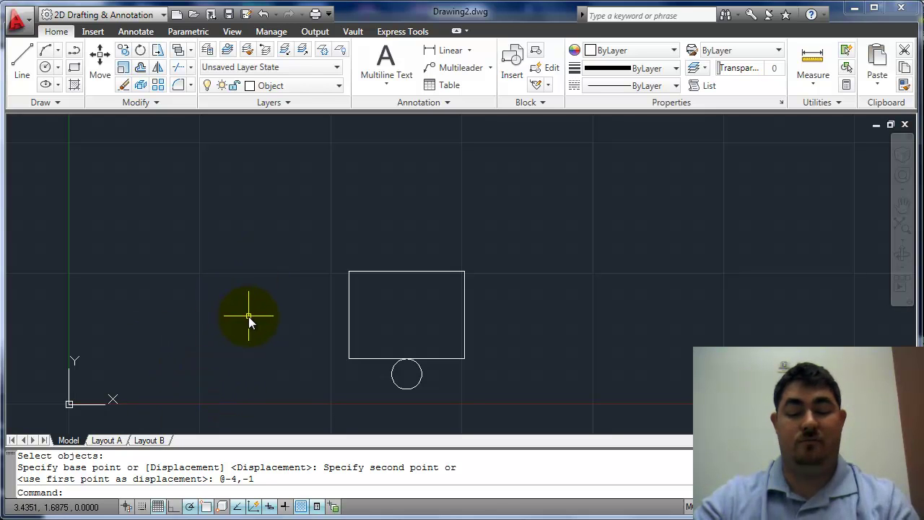
# Select both shapes for MOVE, try the Displacement option, then cancel it.
pyautogui.write('m')
pyautogui.press('Return')
pyautogui.click(473, 253)
pyautogui.click(336, 383)
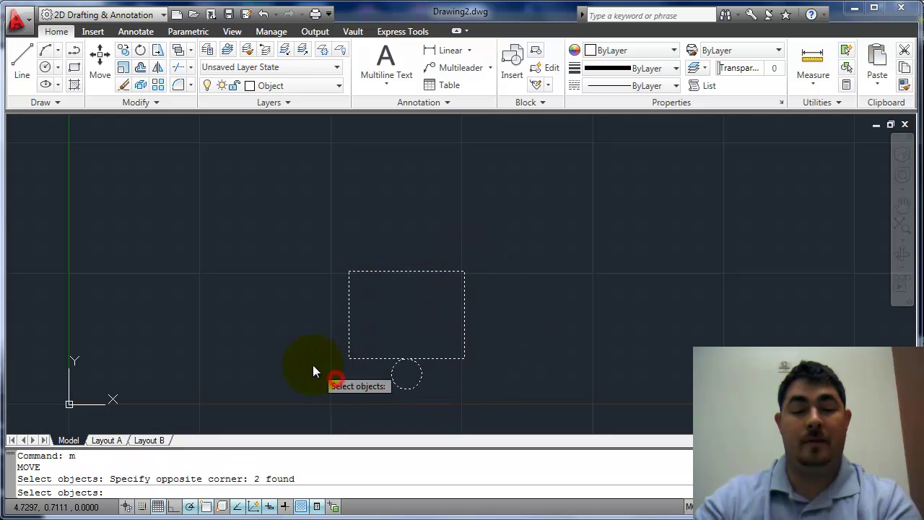
pyautogui.press('Return')
pyautogui.write('d')
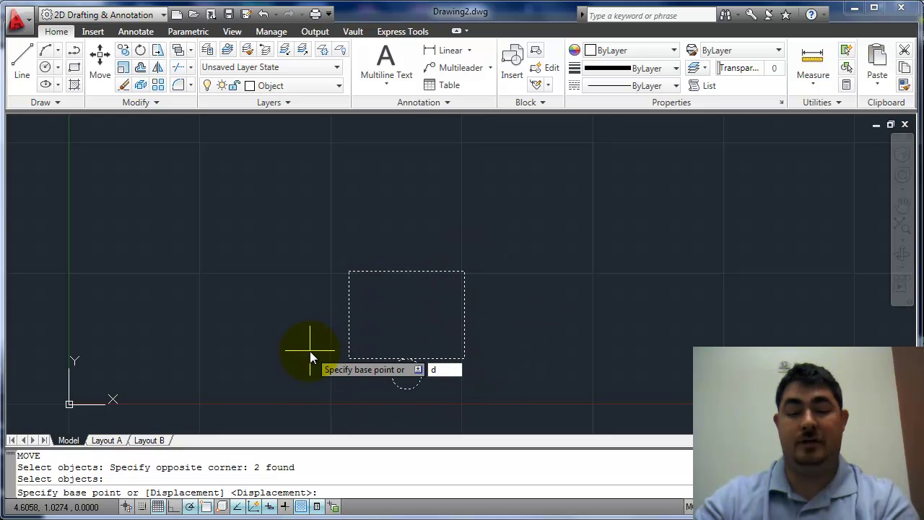
pyautogui.press('Return')
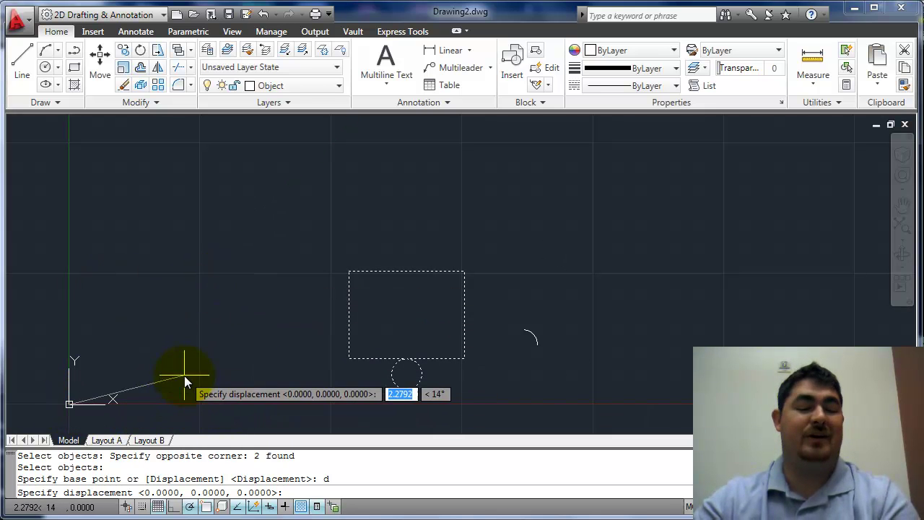
pyautogui.press('Escape')
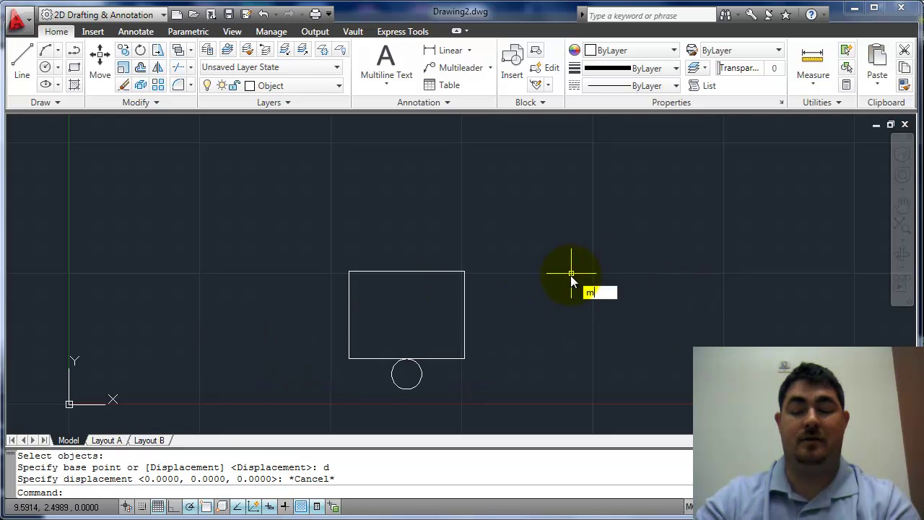
# Rerun MOVE on both shapes and shift them 2 units straight up.
pyautogui.press('Return')
pyautogui.click(549, 264)
pyautogui.click(327, 388)
pyautogui.press('Return')
pyautogui.click(518, 322)
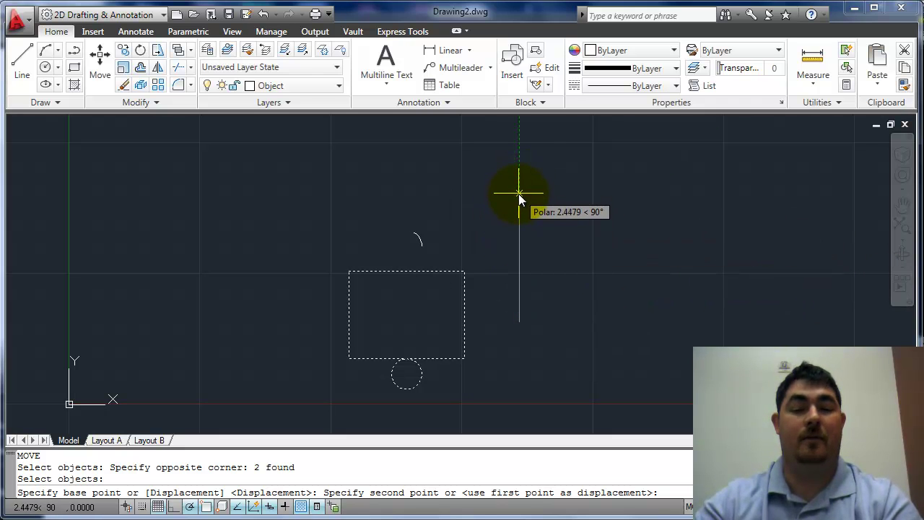
pyautogui.write('2')
pyautogui.press('Return')
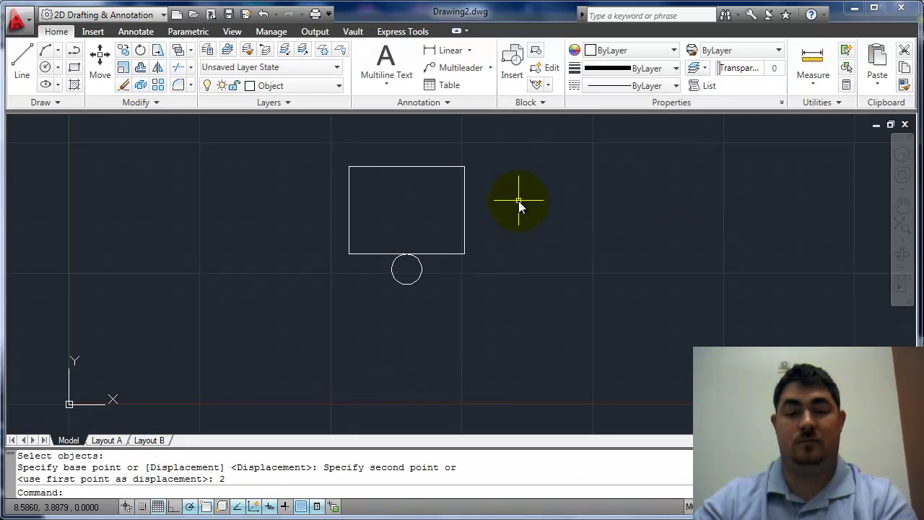
# Copy the circle from its centre onto the lower-right, upper-right, upper-left and lower-left corners.
pyautogui.click(124, 51)
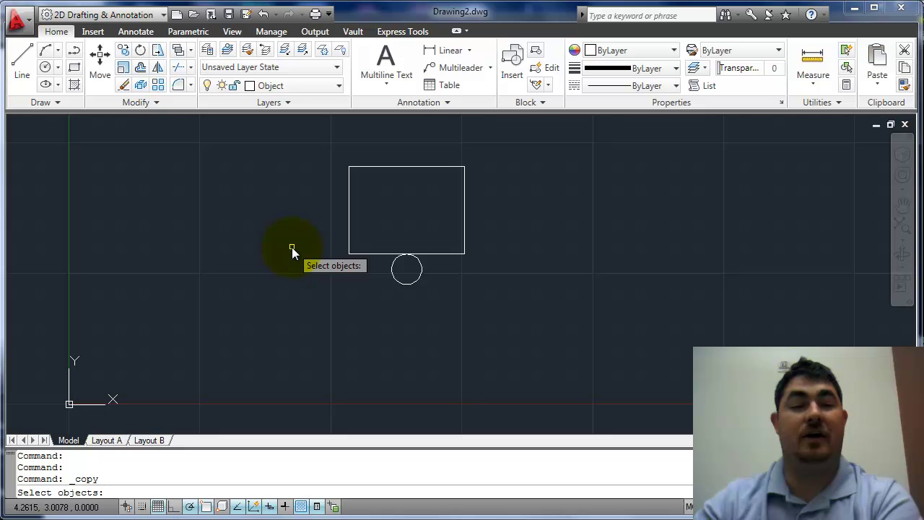
pyautogui.click(418, 281)
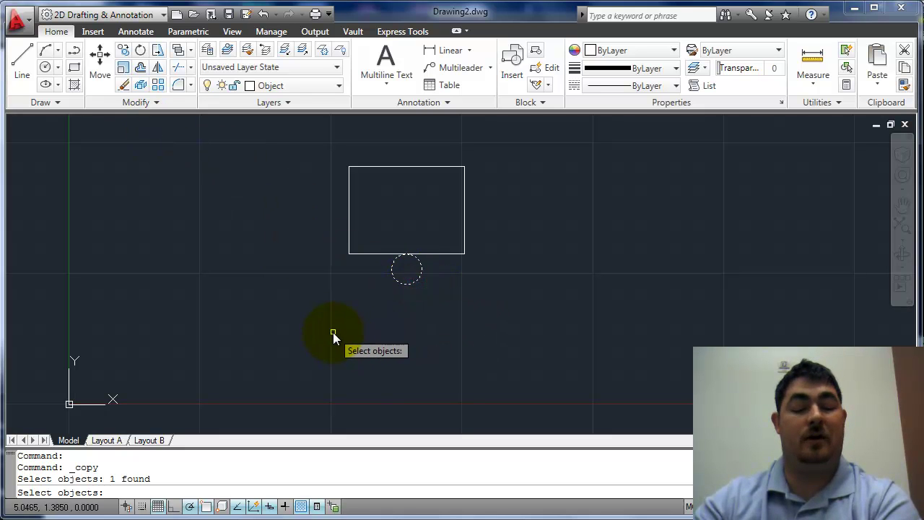
pyautogui.press('Return')
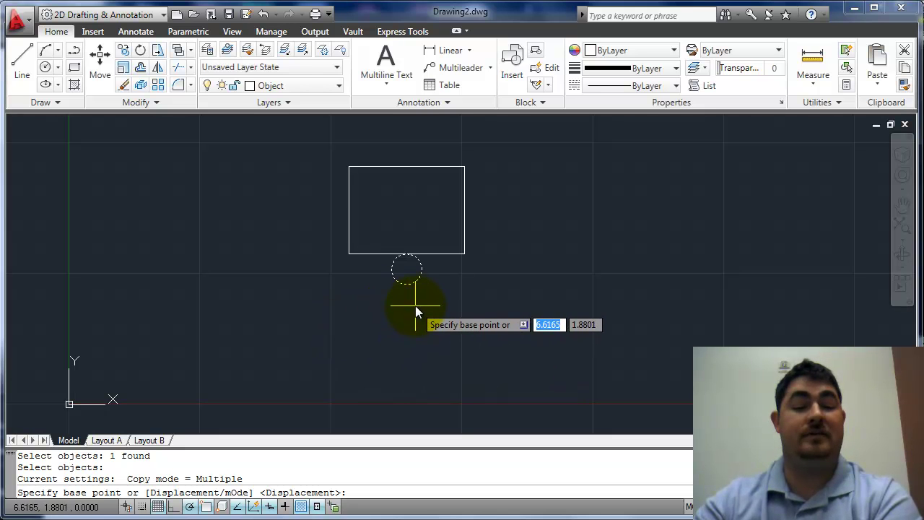
pyautogui.click(406, 269)
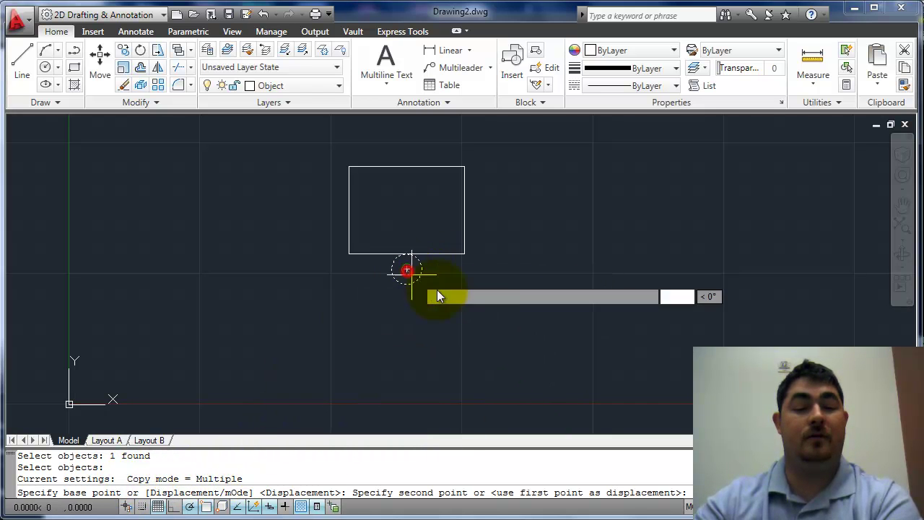
pyautogui.click(464, 254)
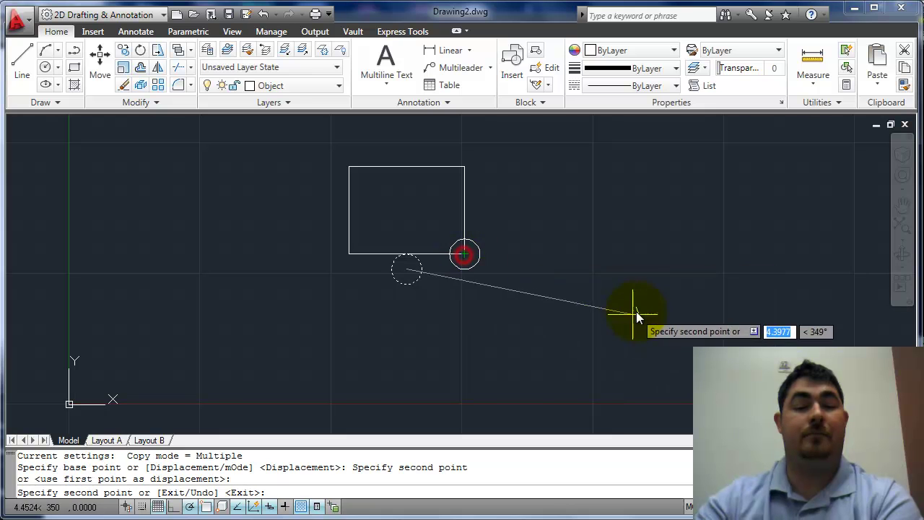
pyautogui.click(464, 167)
pyautogui.click(349, 167)
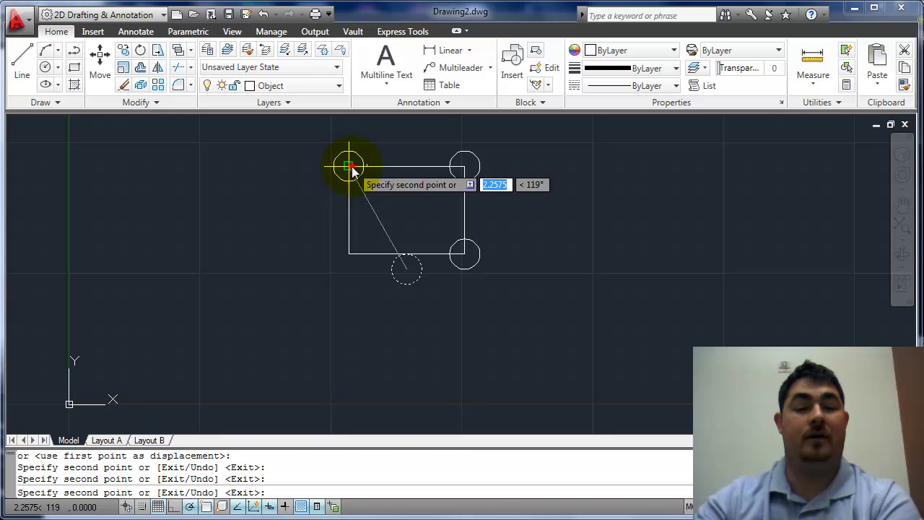
pyautogui.click(349, 255)
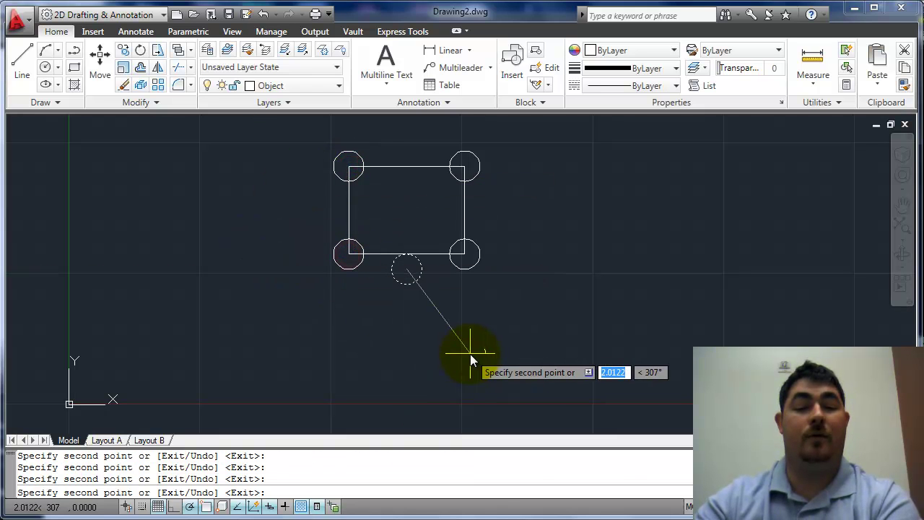
pyautogui.press('Return')
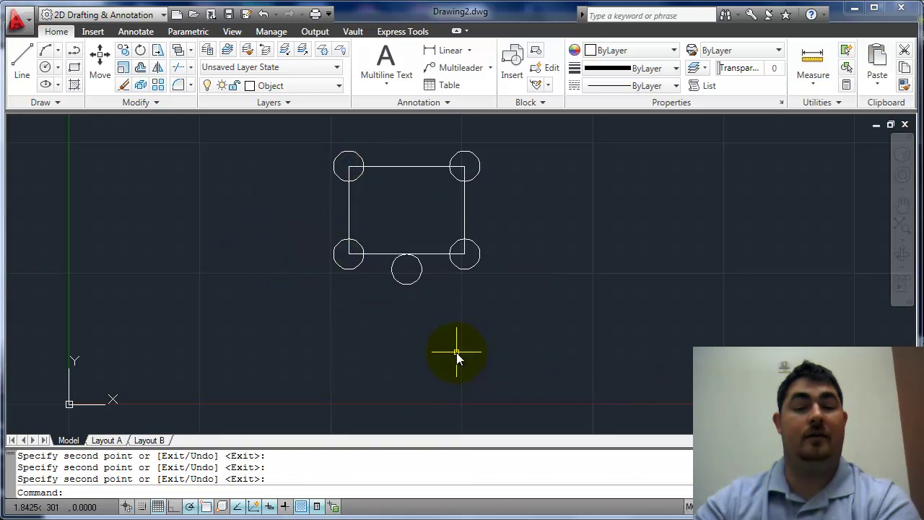